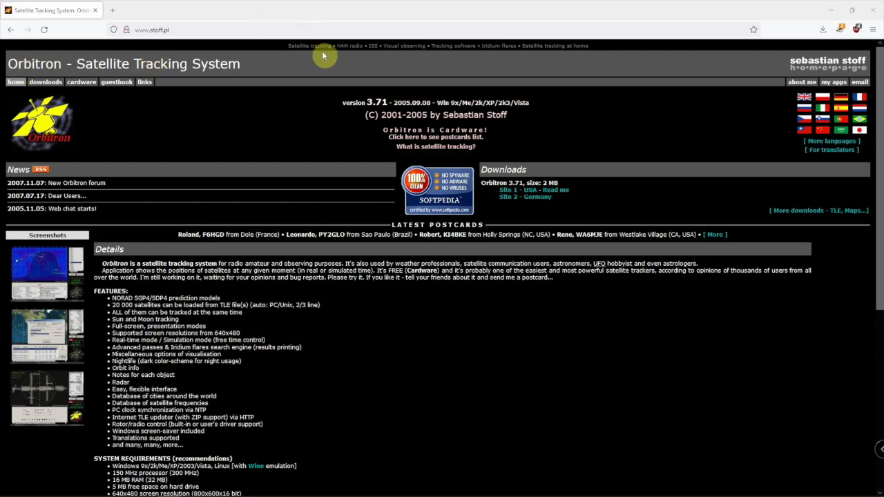
Save the Orbitron 3.71 installer from the USA mirror and run it with English as the setup language.
left_click(514, 192)
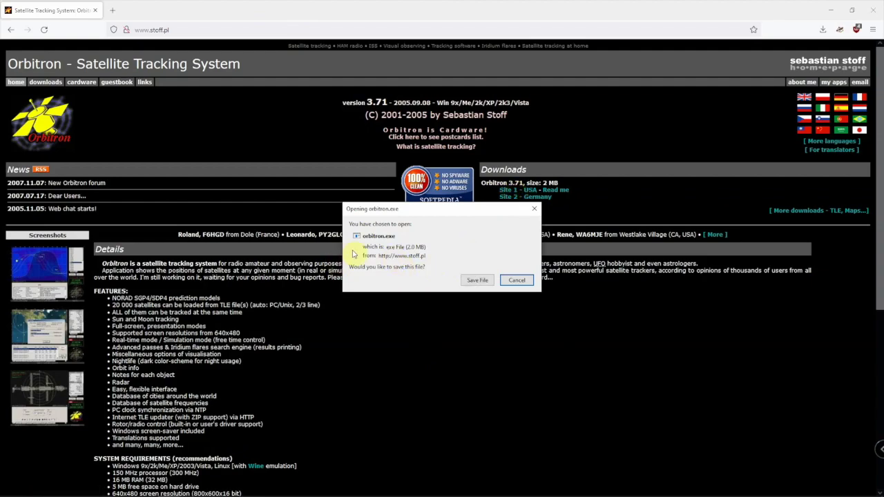
left_click(481, 280)
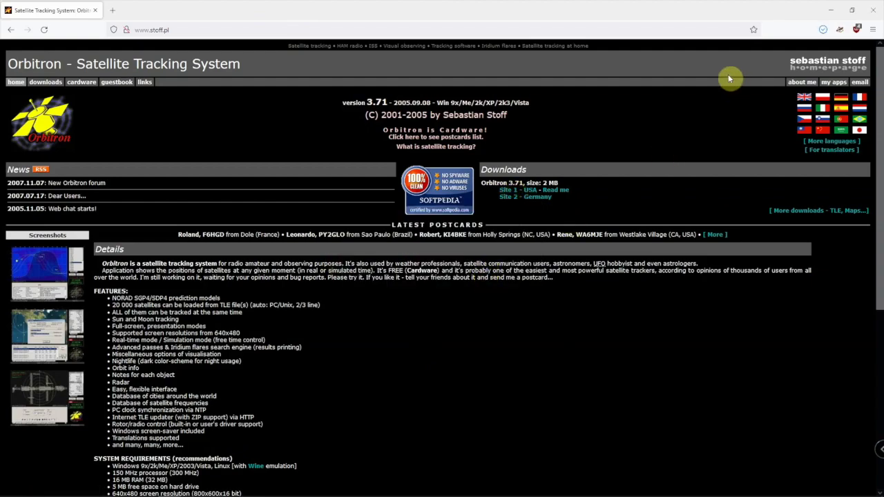
left_click(823, 29)
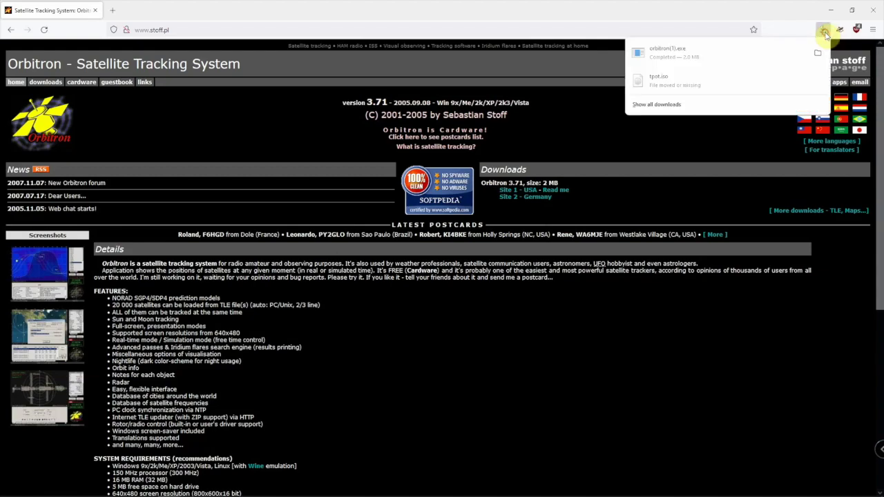
left_click(715, 54)
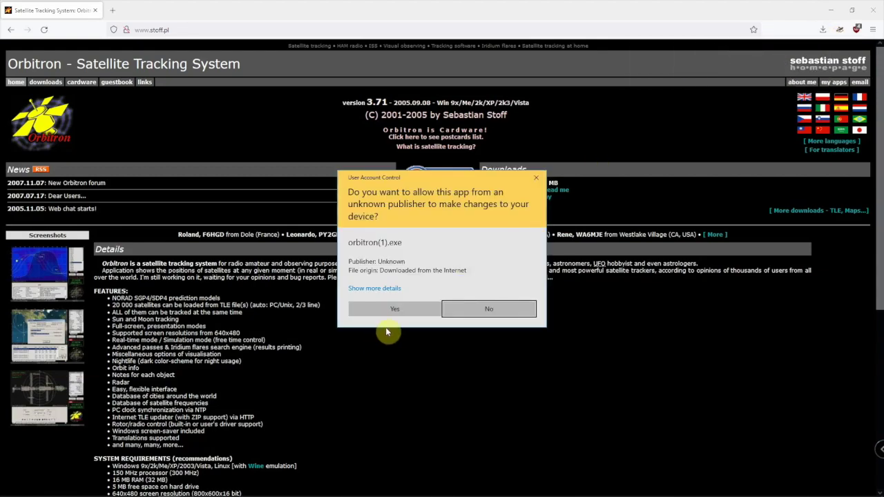
left_click(392, 309)
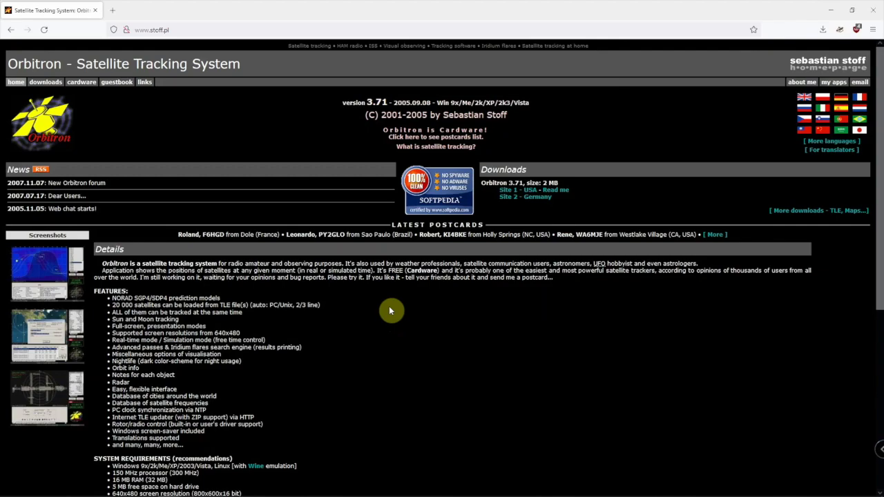
left_click(450, 273)
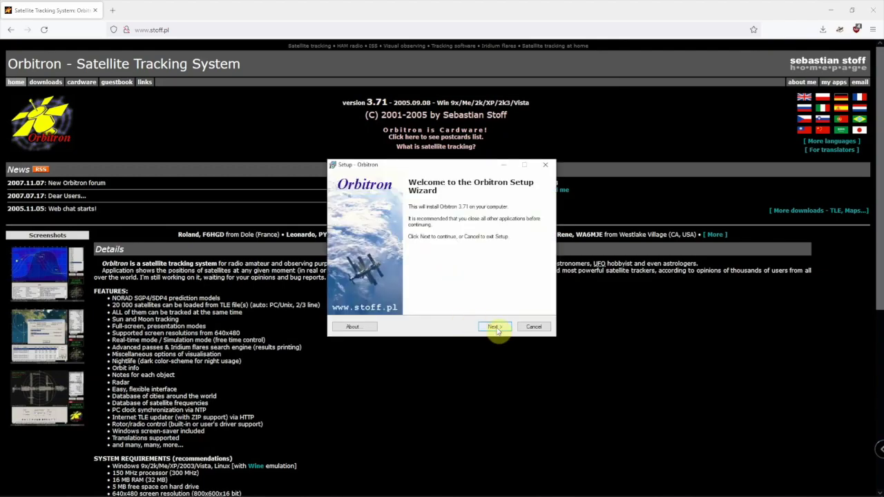
Keep the default install location and untick the screen saver so only the main files install.
left_click(494, 329)
left_click(495, 329)
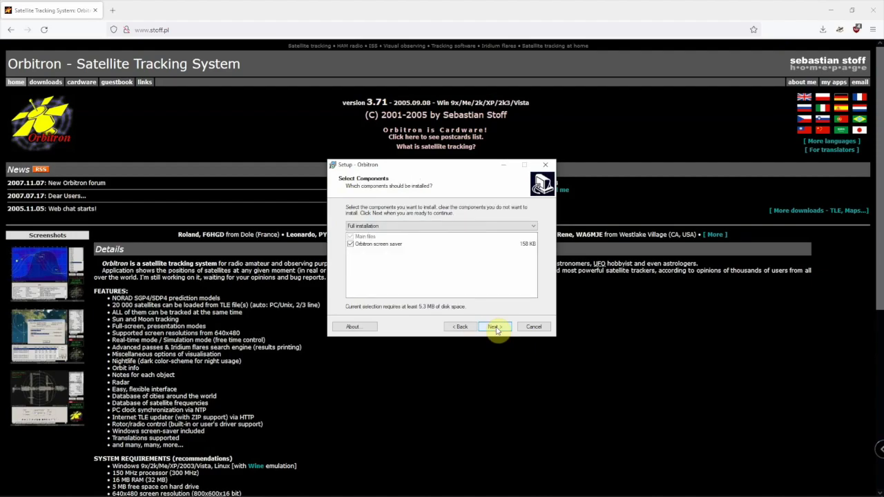
left_click(495, 329)
left_click(463, 329)
left_click(379, 245)
left_click(494, 327)
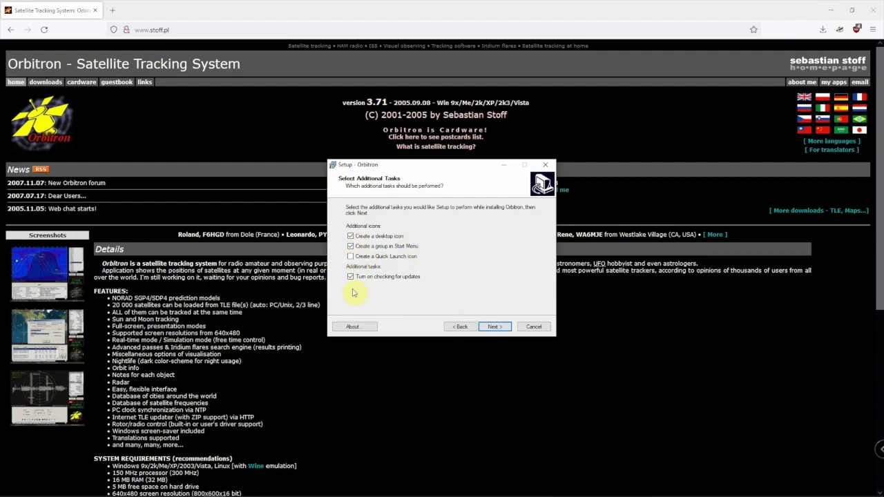
Keep the desktop icon and Start Menu group, install Orbitron, and launch it on finish.
left_click(492, 327)
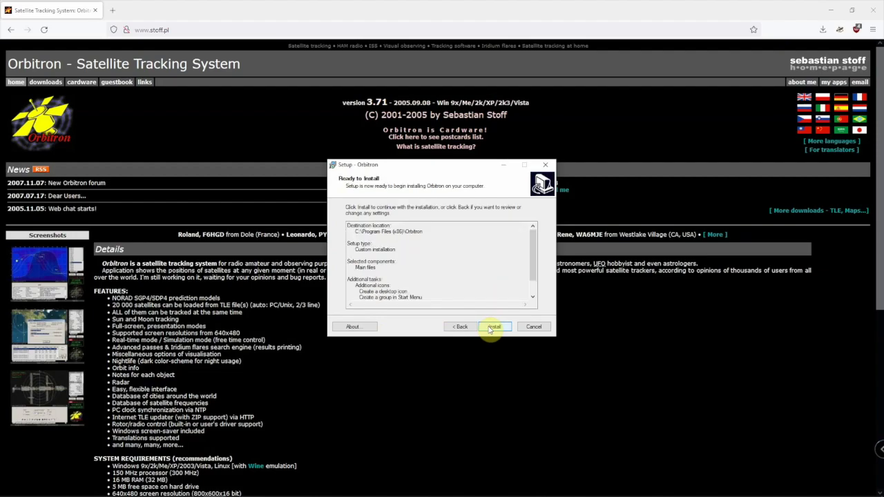
left_click(492, 327)
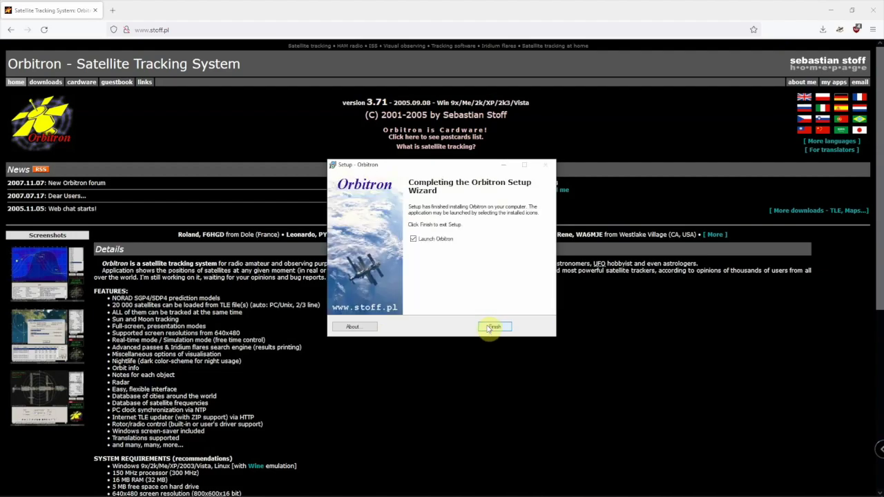
left_click(492, 327)
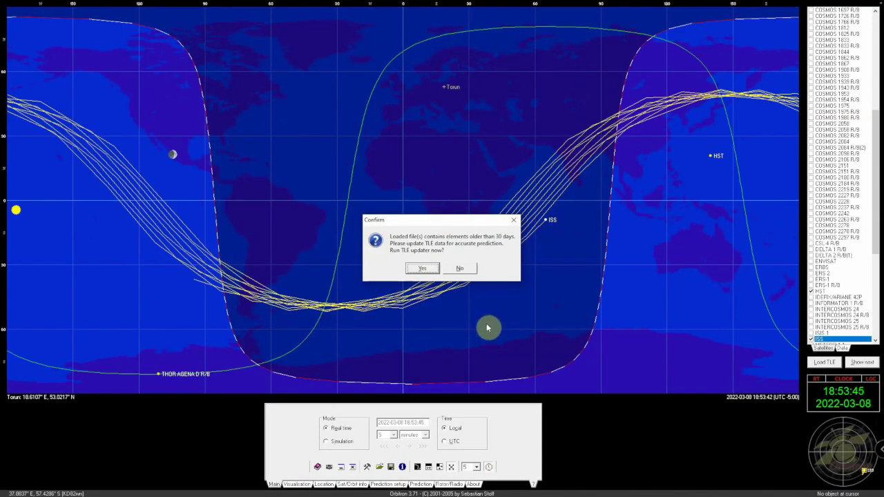
Dismiss the outdated-TLE warning and news board, then agree to run the TLE updater.
key("Escape")
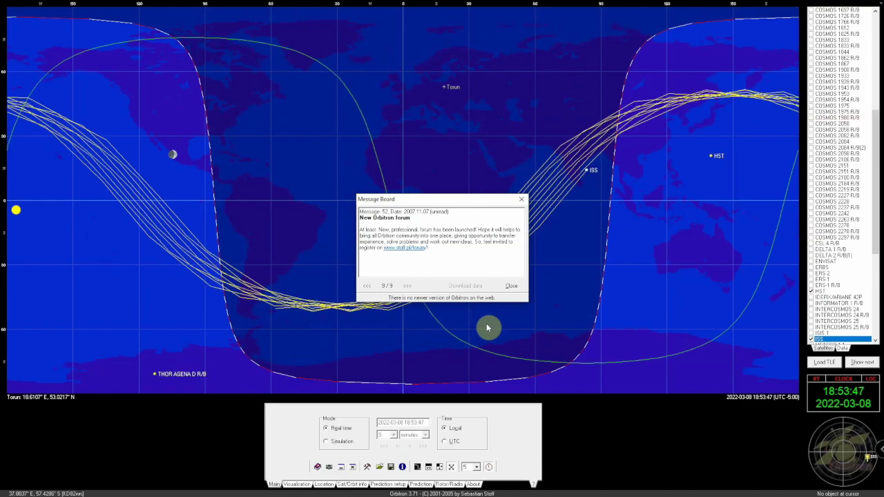
left_click(504, 286)
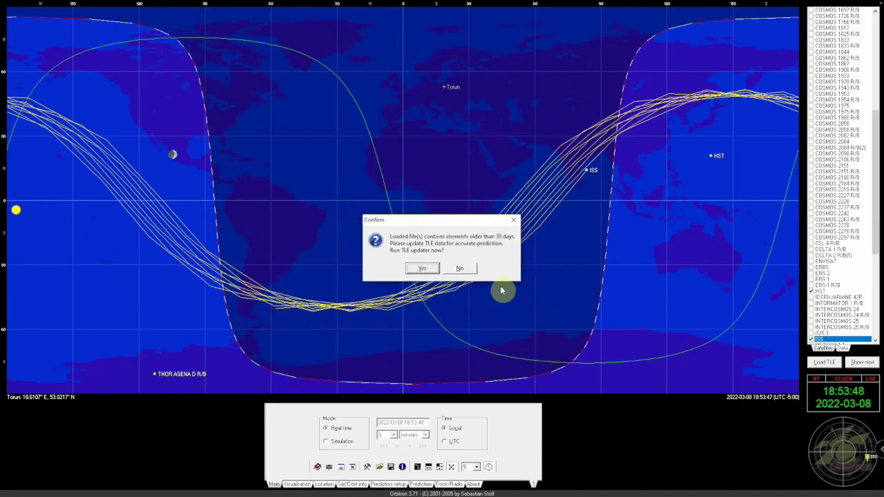
left_click(422, 267)
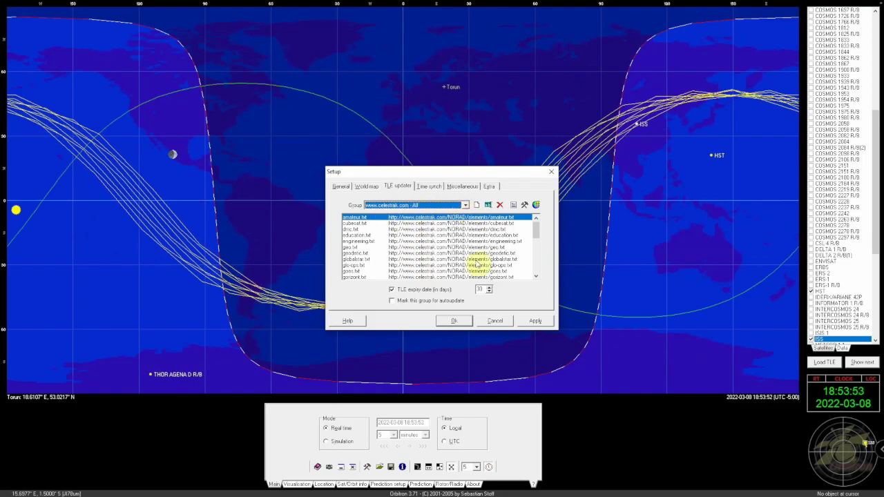
left_click(537, 206)
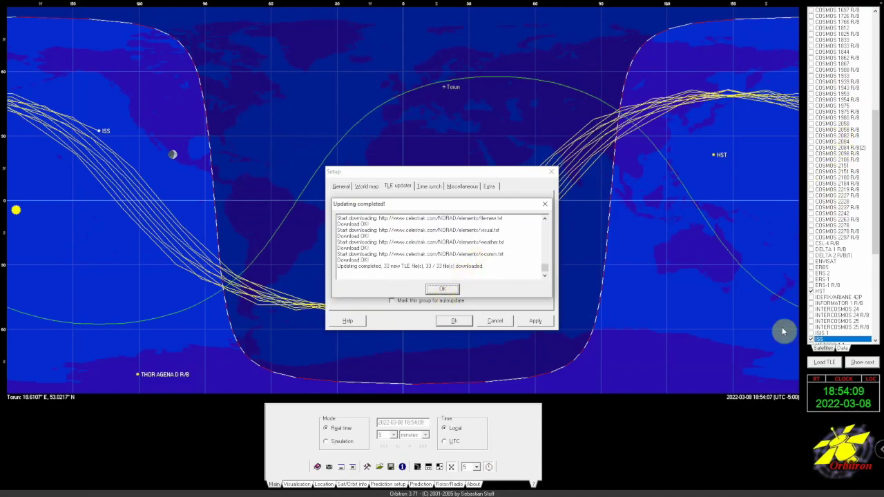
left_click(446, 288)
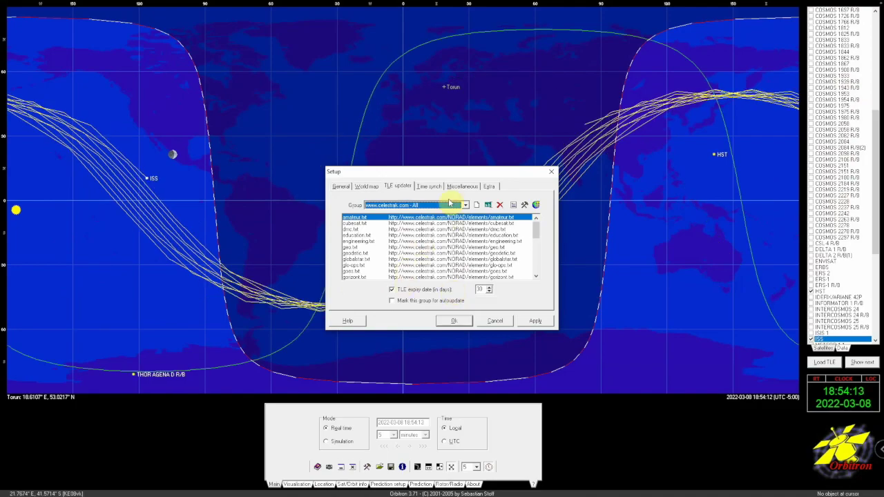
Tick 'AOS Notification: Make satellite active' on the Extra tab, apply, and close setup.
left_click(458, 186)
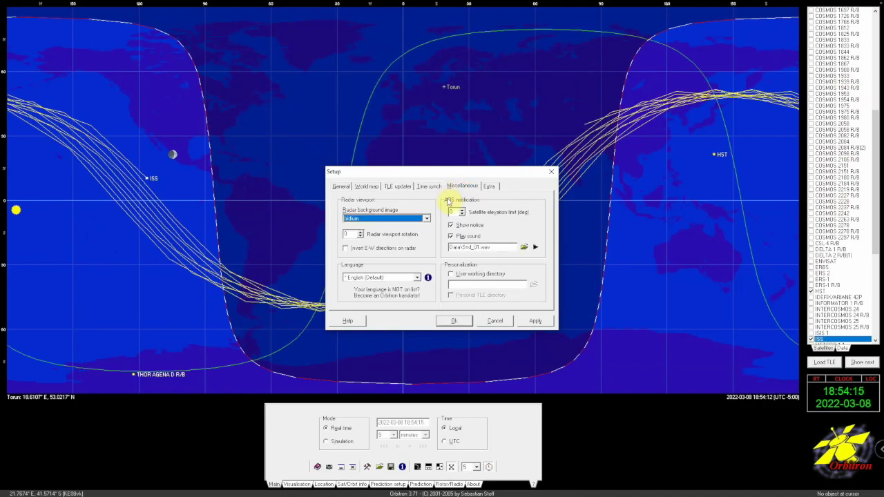
left_click(489, 186)
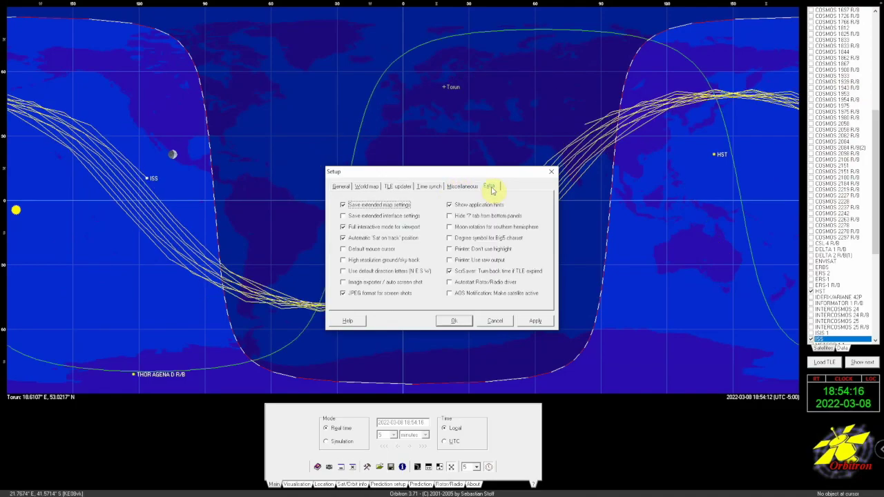
left_click(450, 294)
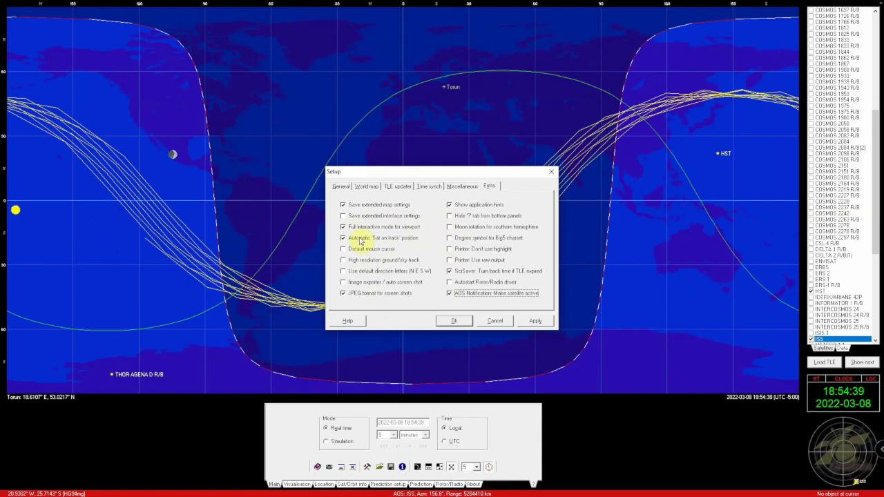
left_click(536, 320)
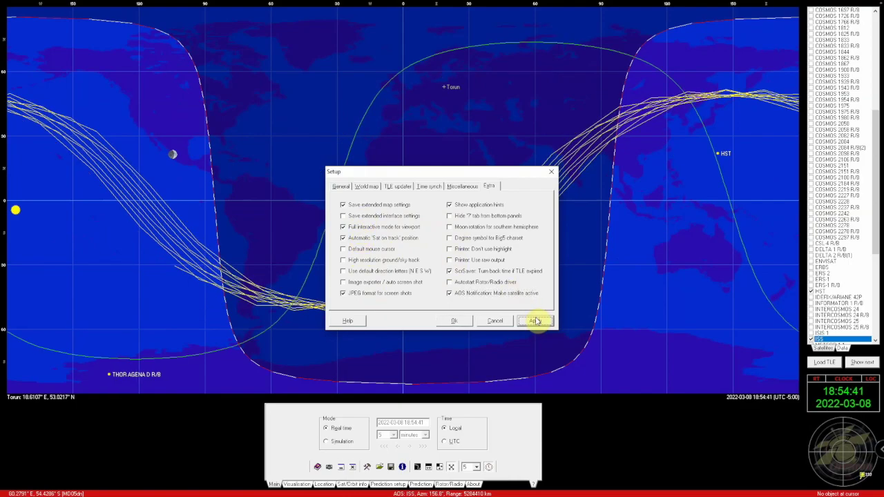
left_click(467, 322)
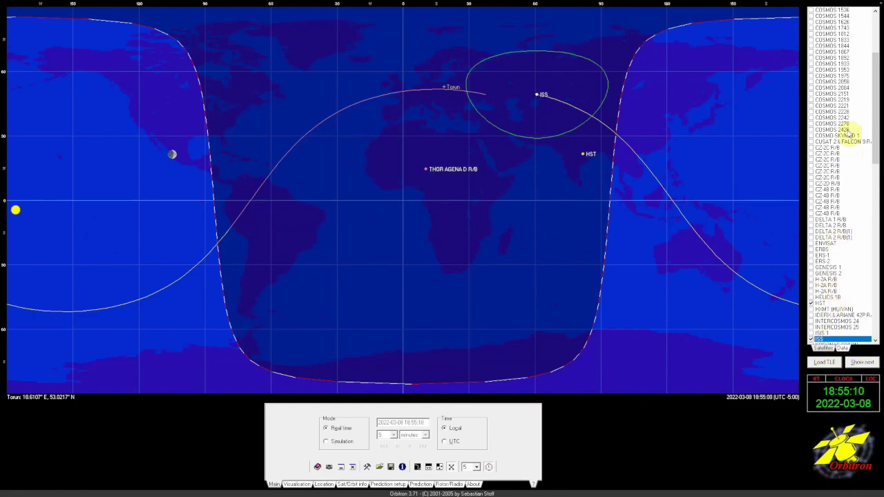
Load the noaa TLE file and tick NOAA 15 for tracking.
left_click(824, 364)
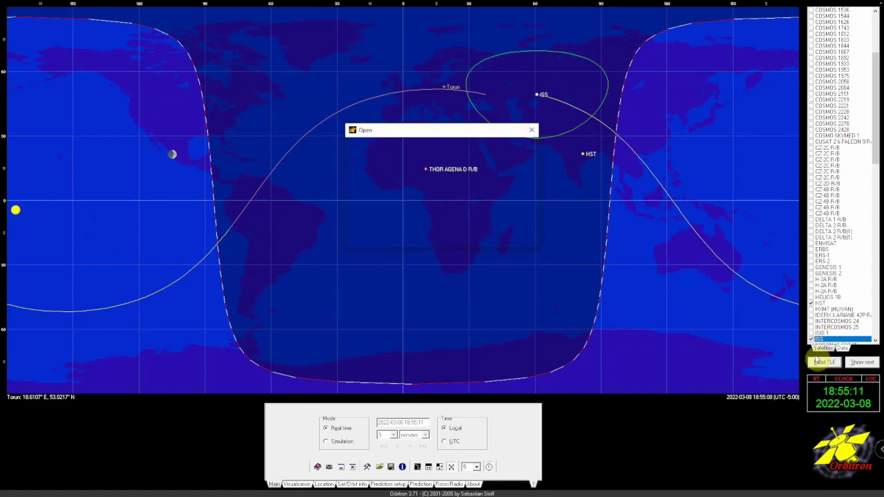
scroll(373, 195, "down", 3)
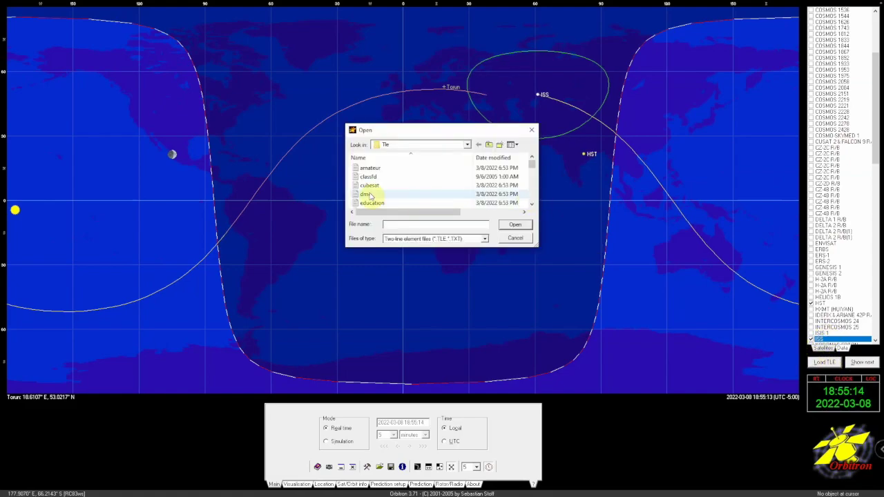
scroll(381, 192, "down", 3)
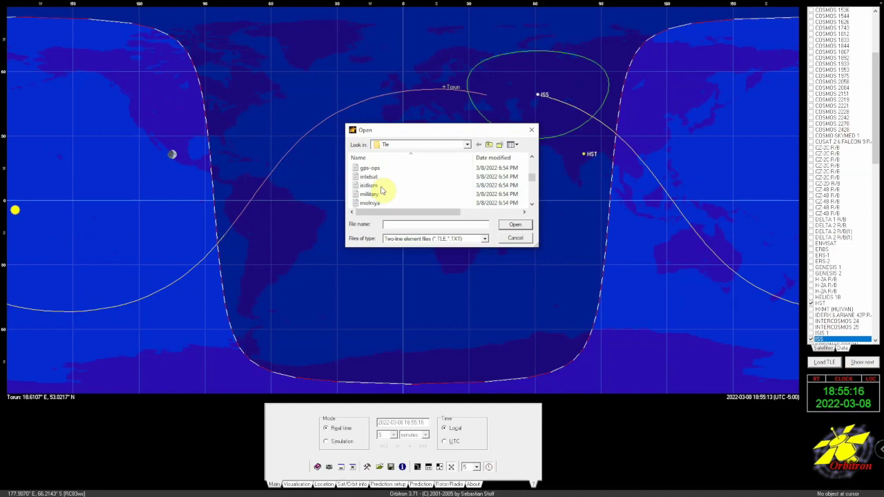
left_click(378, 181)
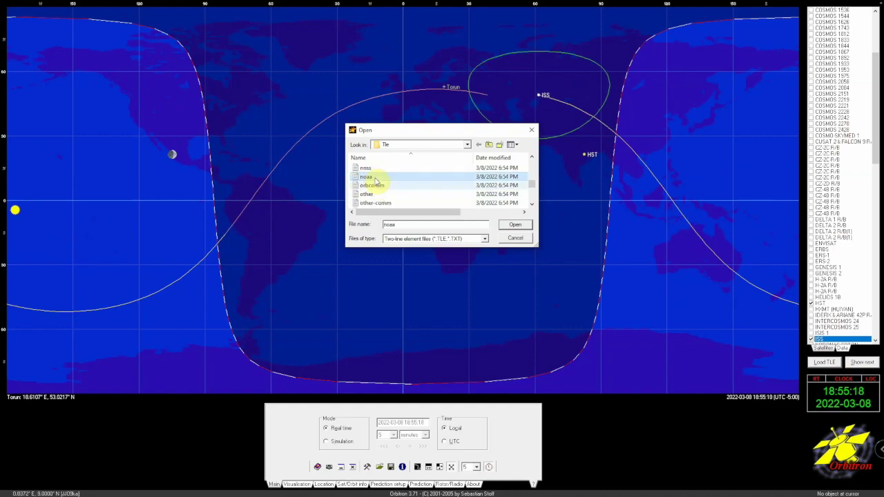
left_click(528, 223)
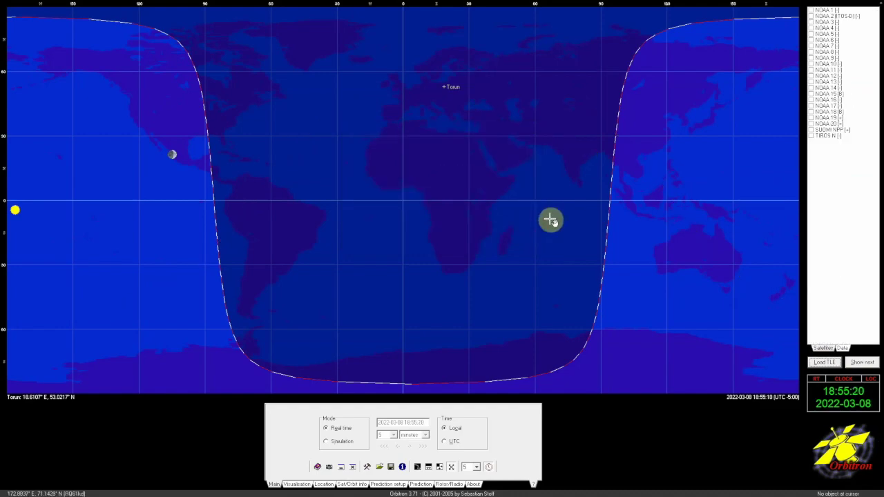
left_click(814, 96)
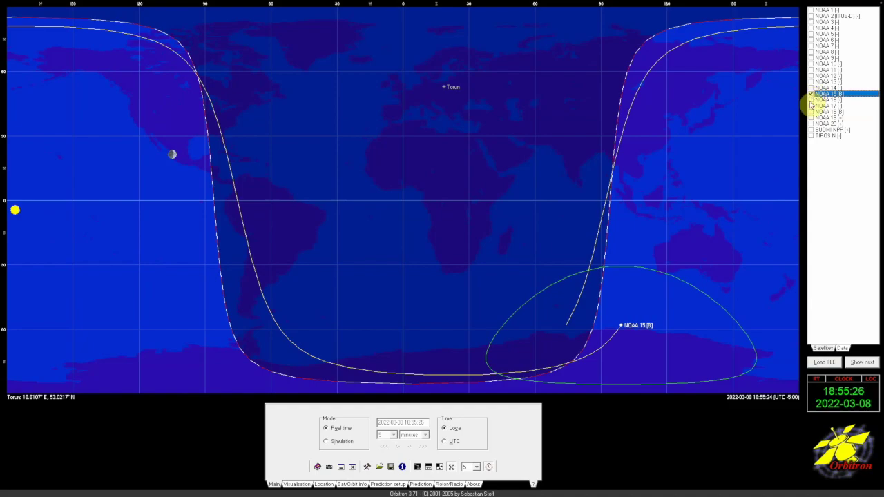
Add NOAA 18 and NOAA 19 to the tracked satellites and switch to Simulation mode.
left_click(811, 112)
left_click(811, 118)
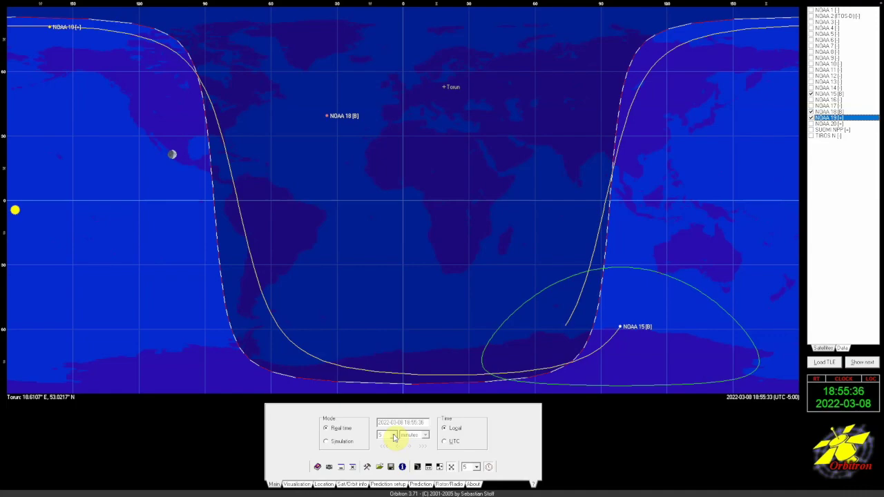
left_click(338, 442)
Set the simulation step to 1 second, then review the Visualisation and Location settings.
left_click(393, 436)
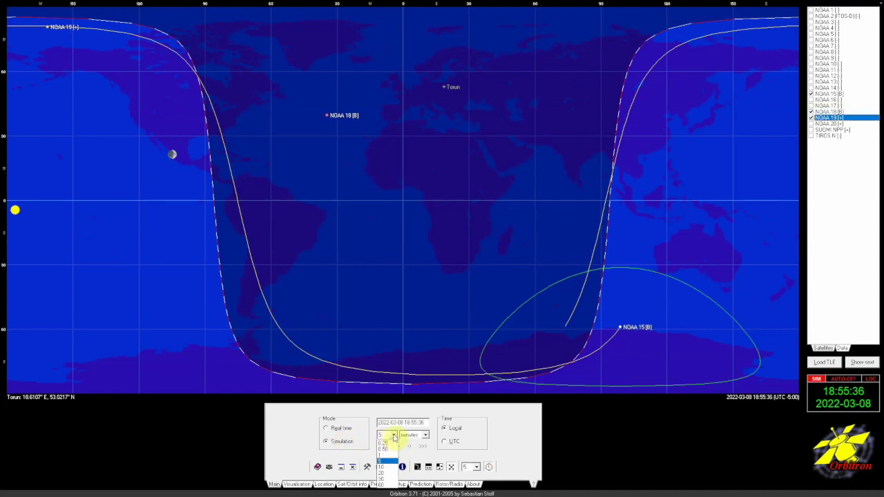
left_click(388, 455)
left_click(425, 435)
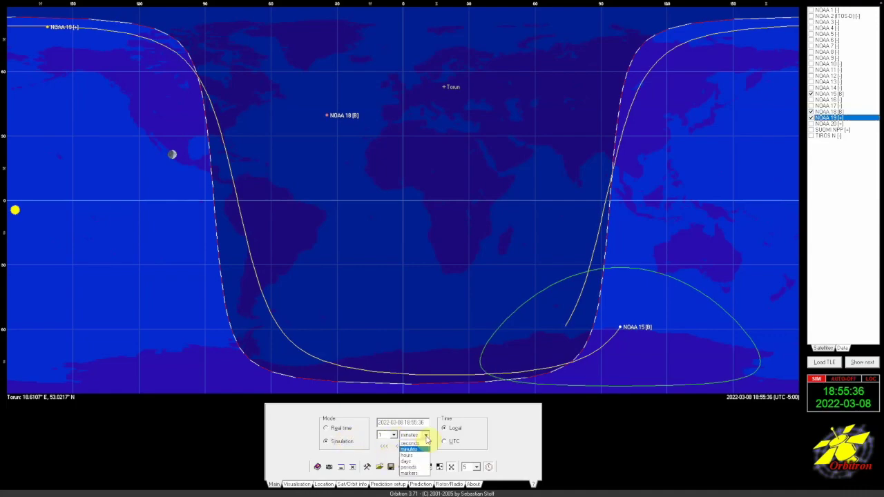
left_click(414, 444)
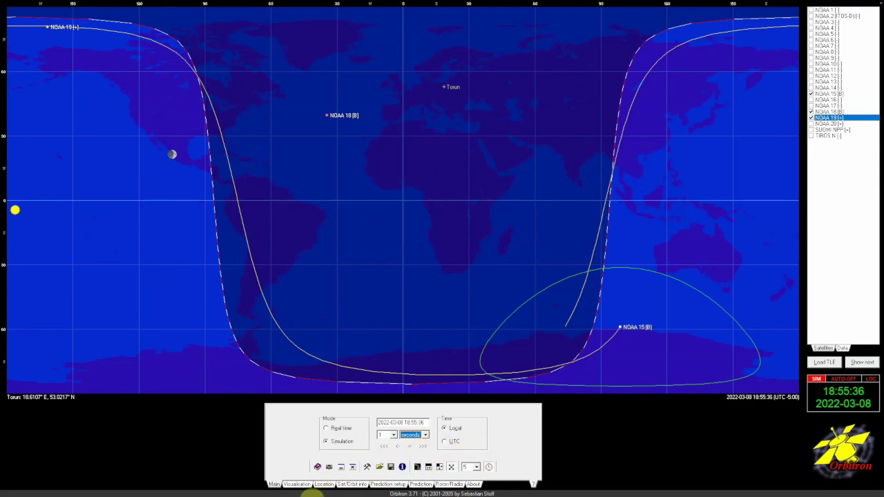
left_click(298, 485)
left_click(330, 485)
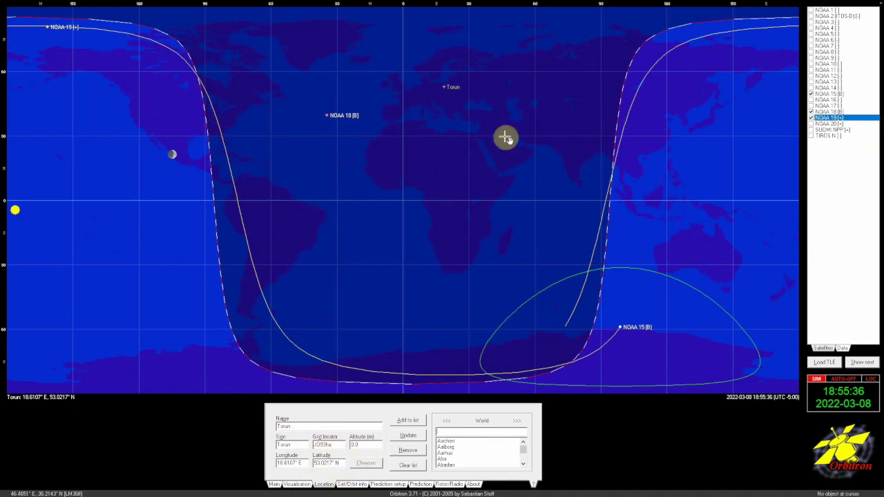
Browse the Sat/Orbit info, Prediction setup and Prediction tabs, ending on Rotor/Radio for NOAA 15.
left_click(522, 461)
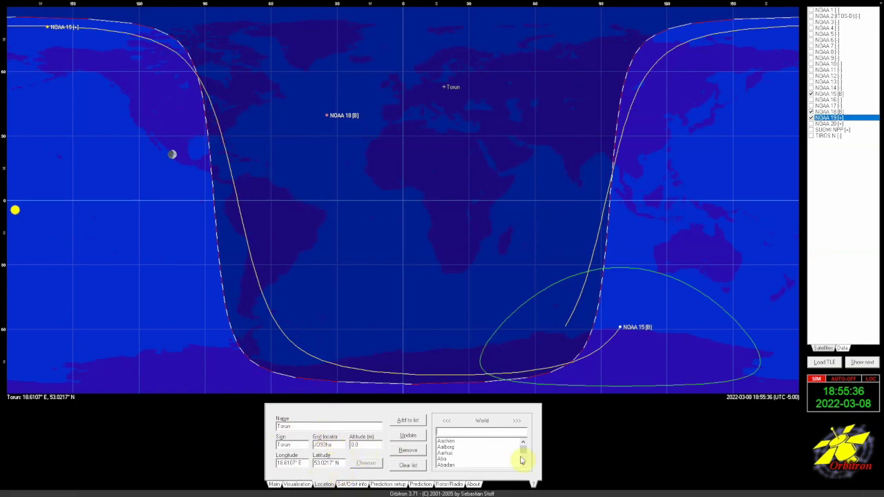
left_click(352, 484)
left_click(380, 485)
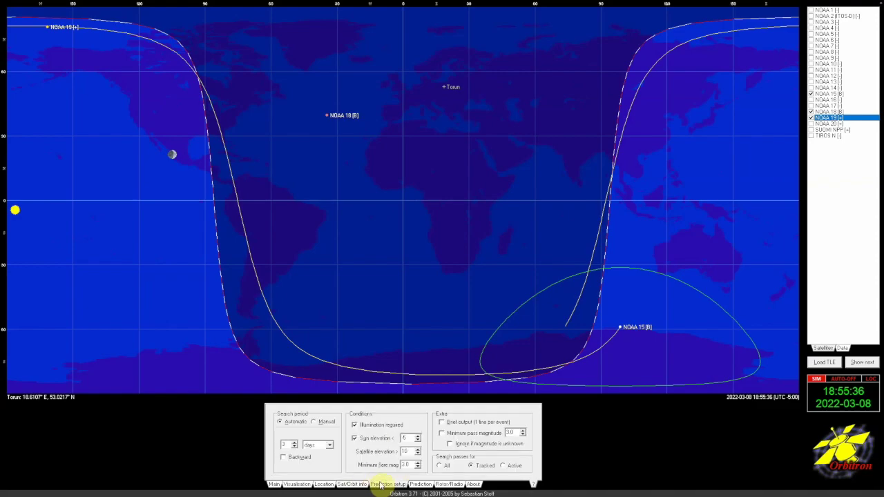
left_click(420, 484)
left_click(388, 484)
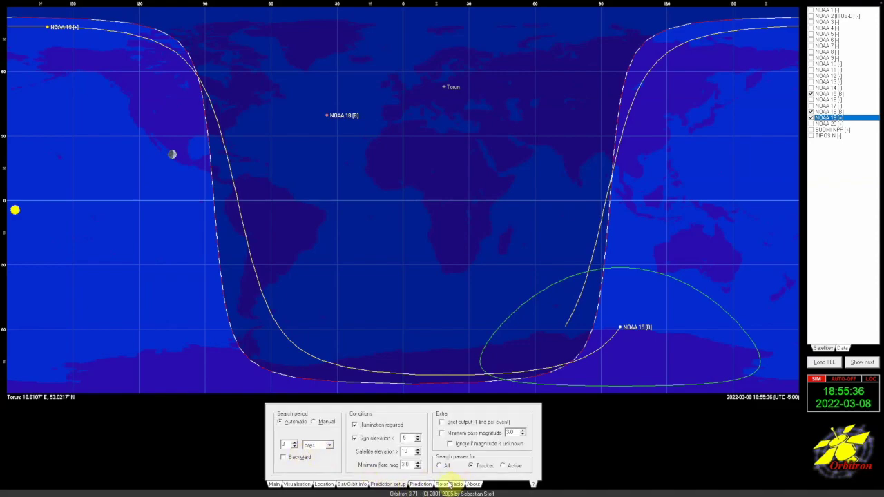
left_click(422, 485)
left_click(449, 485)
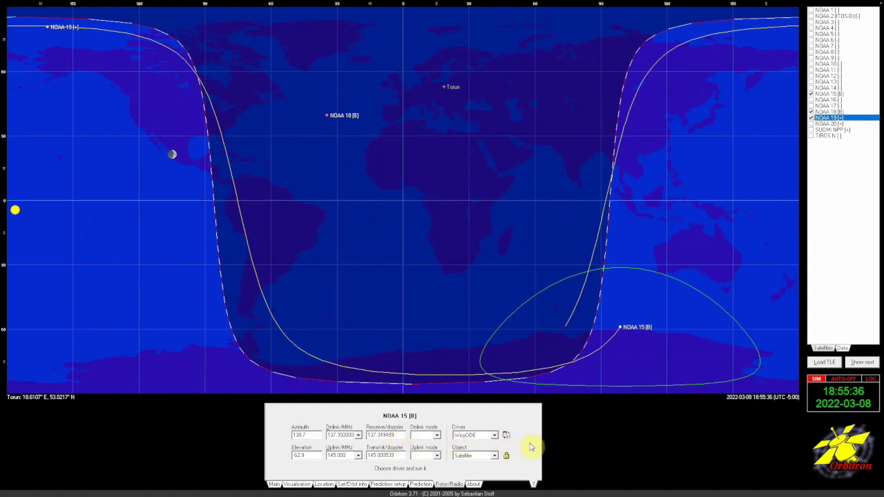
Select WispDDE as the radio driver, view the About credits, and return to the Main tab.
left_click(494, 437)
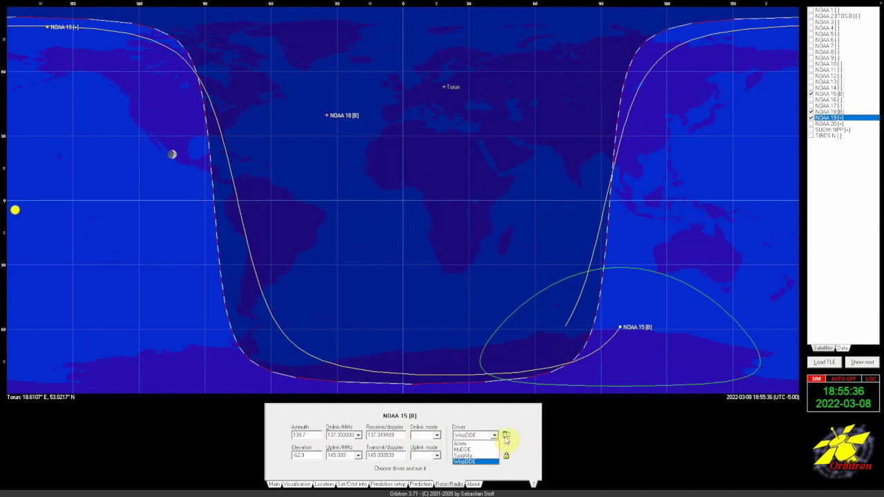
left_click(480, 460)
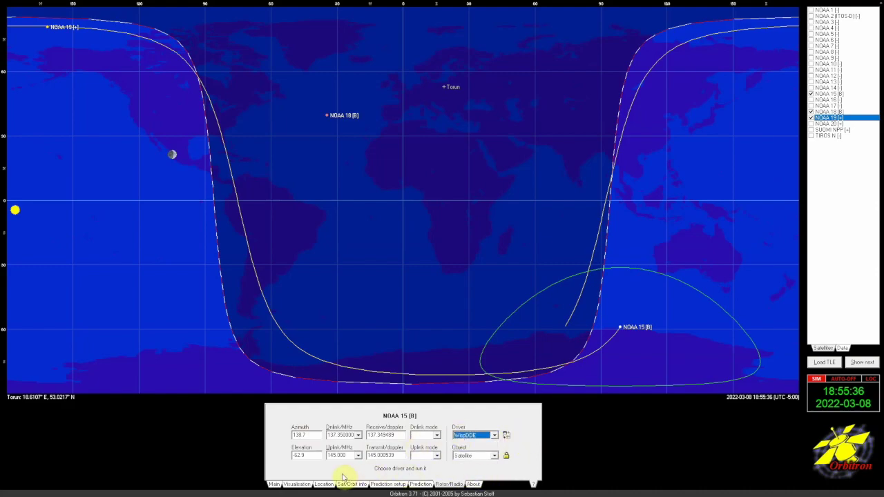
left_click(474, 484)
left_click(279, 485)
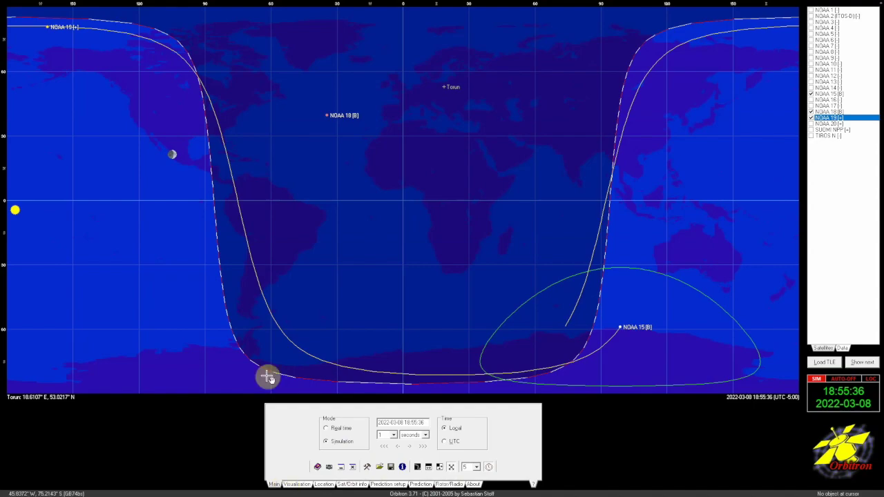
Load the amateur TLE file and scroll through its satellite list.
left_click(824, 362)
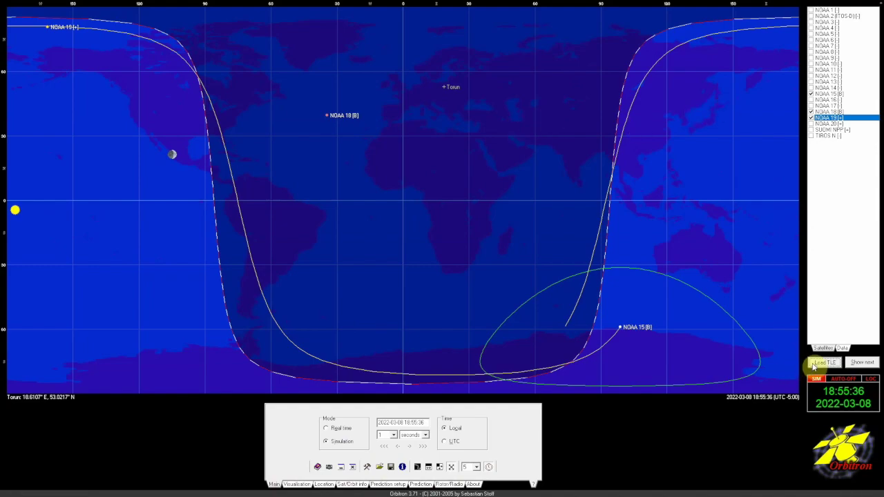
left_click(361, 170)
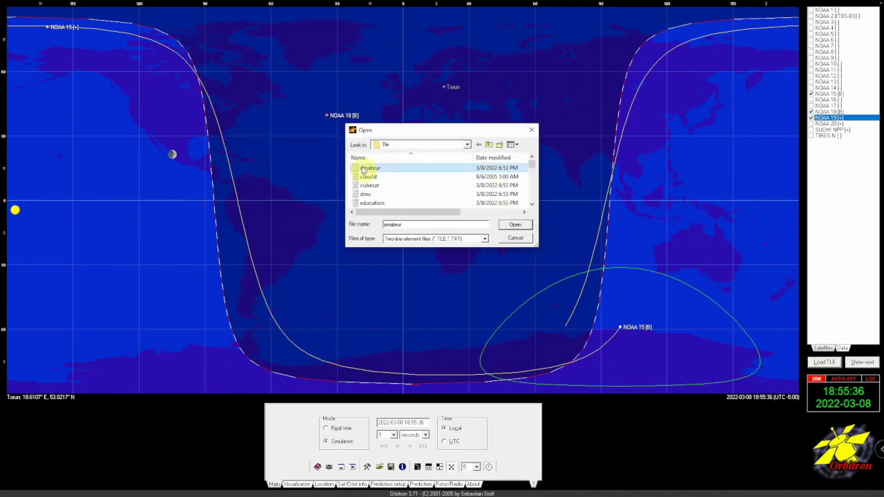
left_click(529, 225)
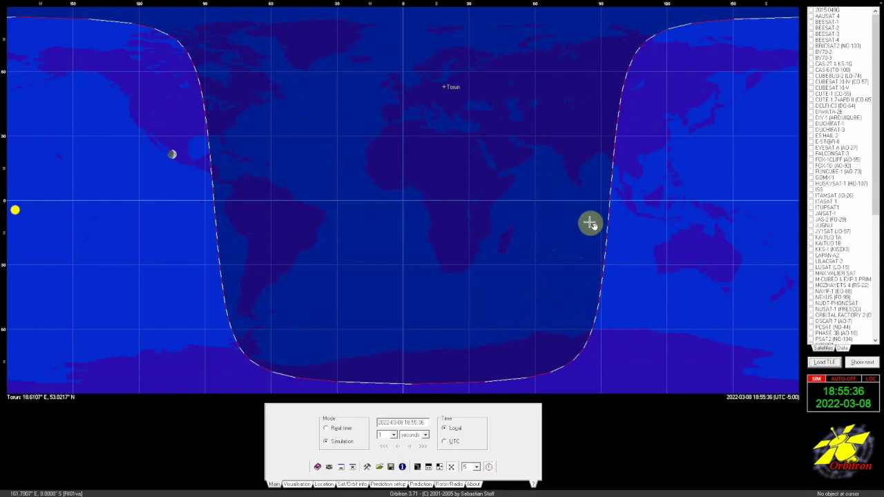
scroll(863, 197, "down", 7)
scroll(863, 197, "down", 4)
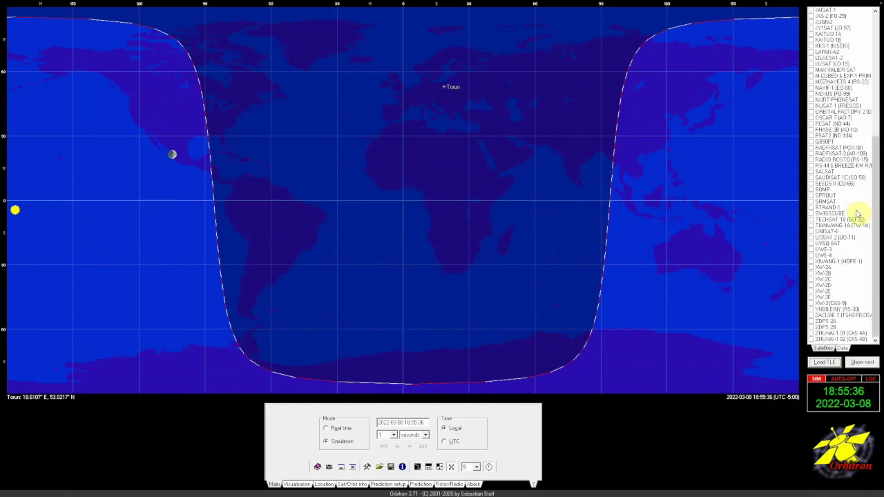
scroll(854, 138, "up", 11)
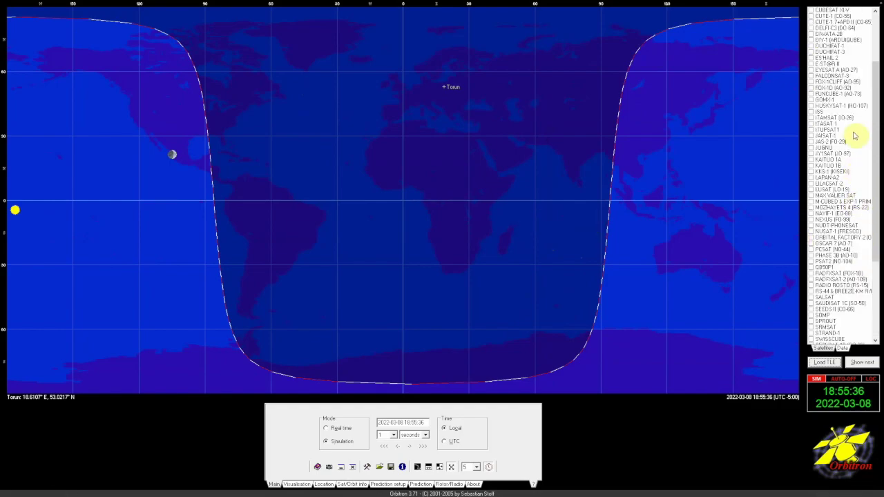
Reload the noaa TLE file so NOAA 1–20, SUOMI NPP and TIROS N are listed.
left_click(832, 364)
scroll(400, 185, "down", 3)
scroll(400, 185, "down", 4)
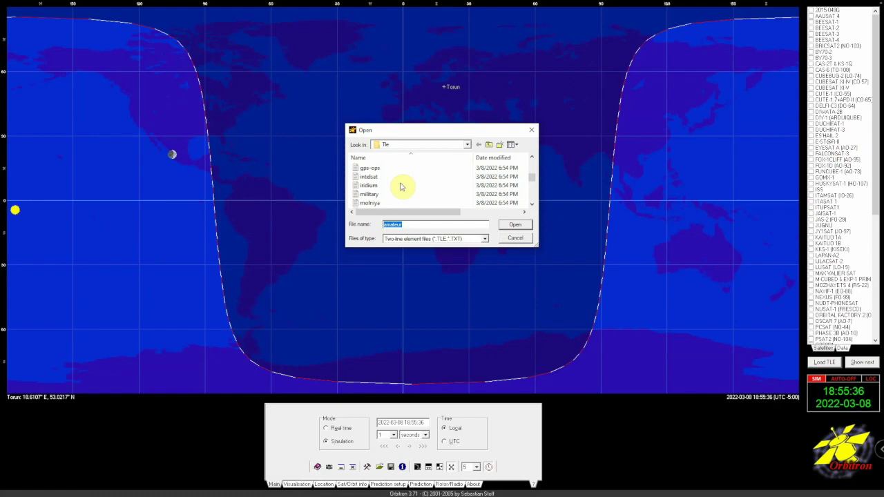
left_click(367, 202)
left_click(515, 225)
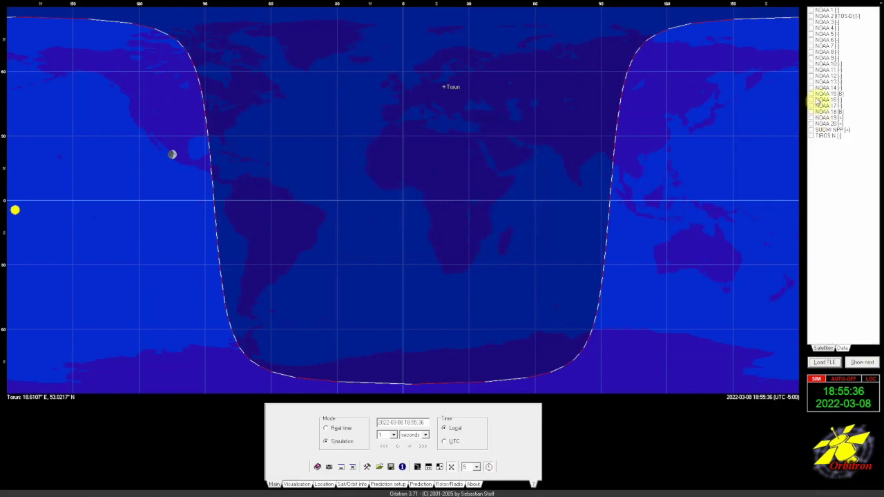
Check NOAA 15, 18 and 19, select NOAA 15 for its footprint, and set the step to 1.
left_click(813, 93)
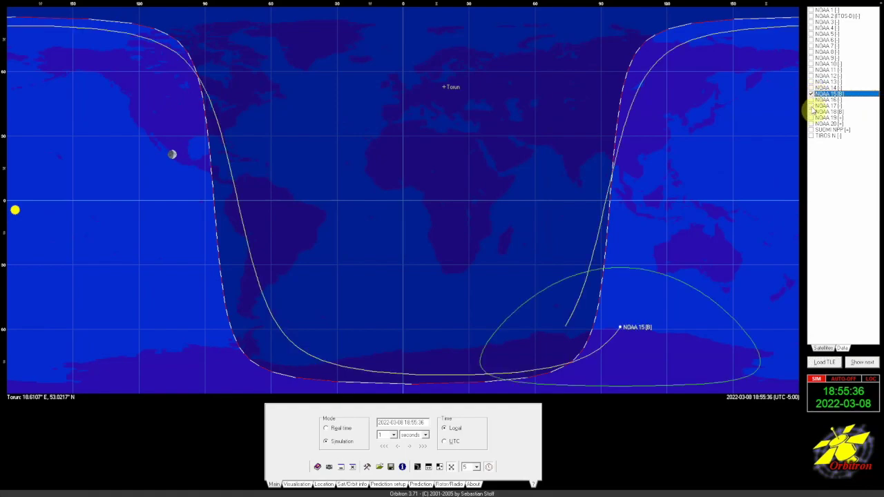
left_click(812, 111)
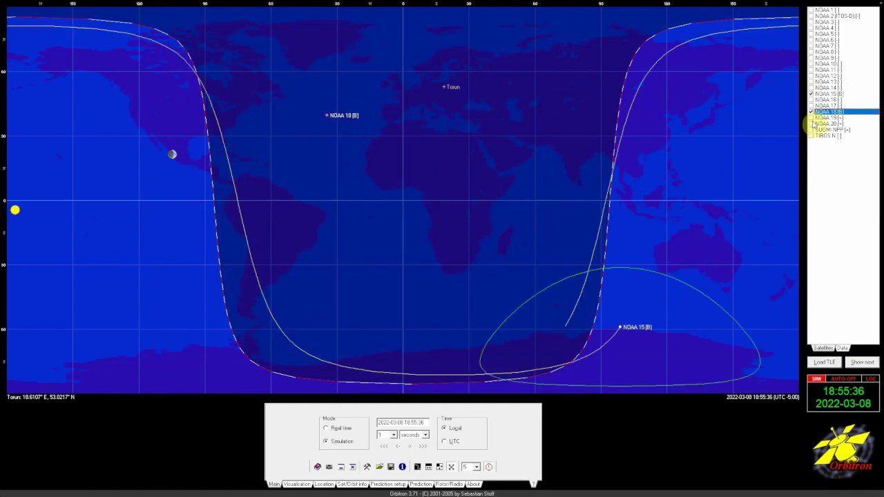
left_click(812, 117)
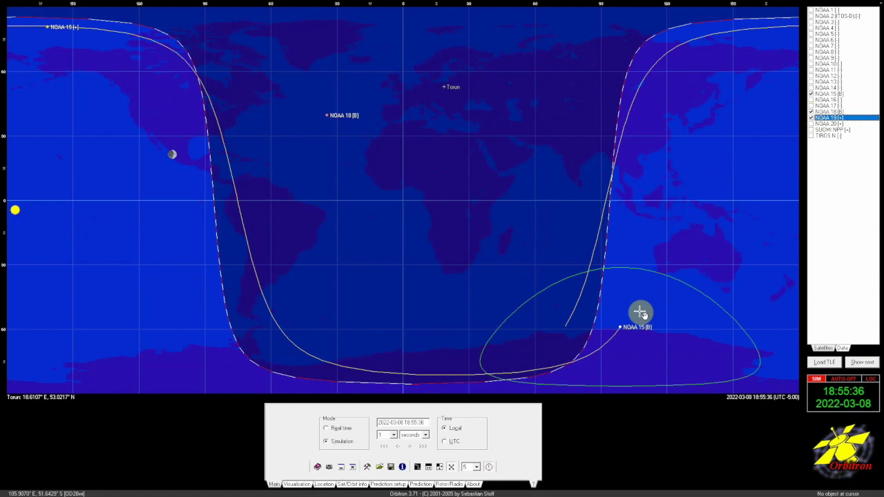
left_click(826, 111)
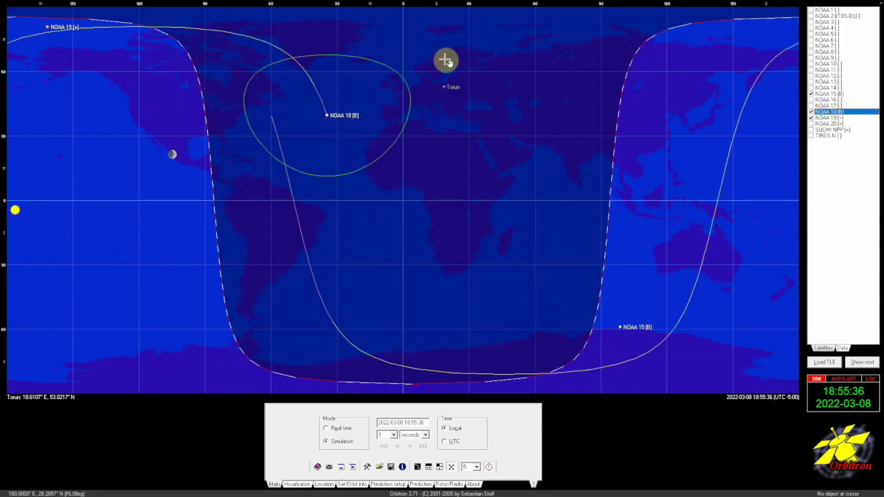
left_click(828, 94)
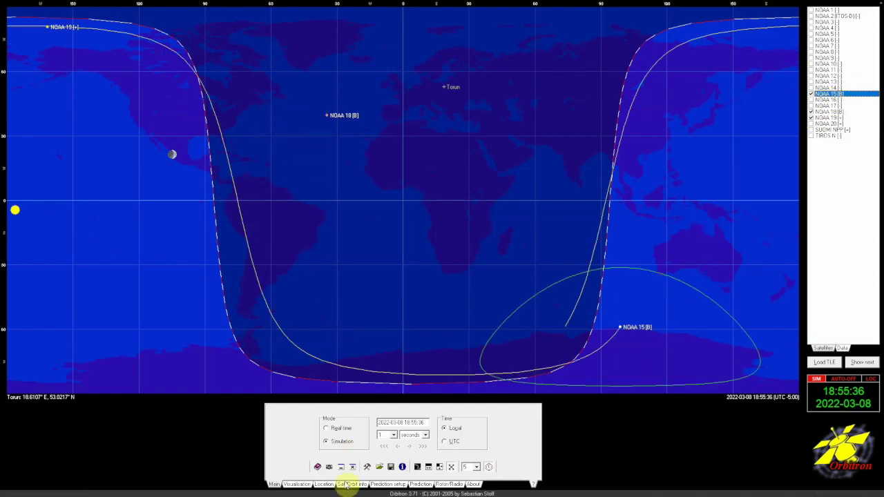
left_click(476, 467)
left_click(469, 429)
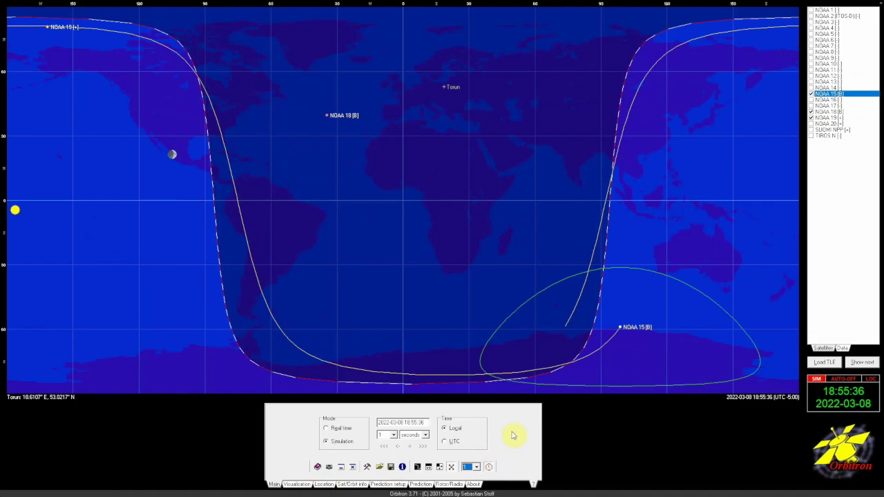